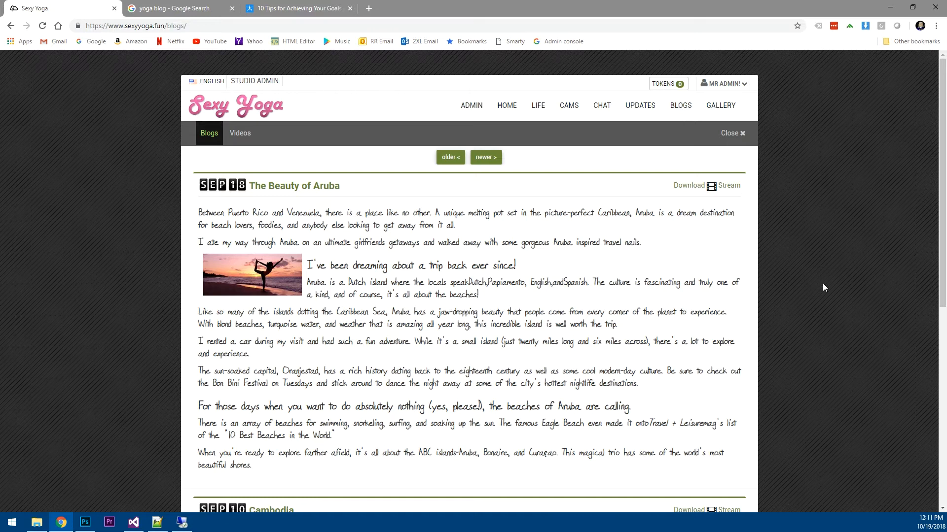
# - Review the published blog posts and the list of blog videos on the site
pyautogui.scroll(-6, 797, 364)
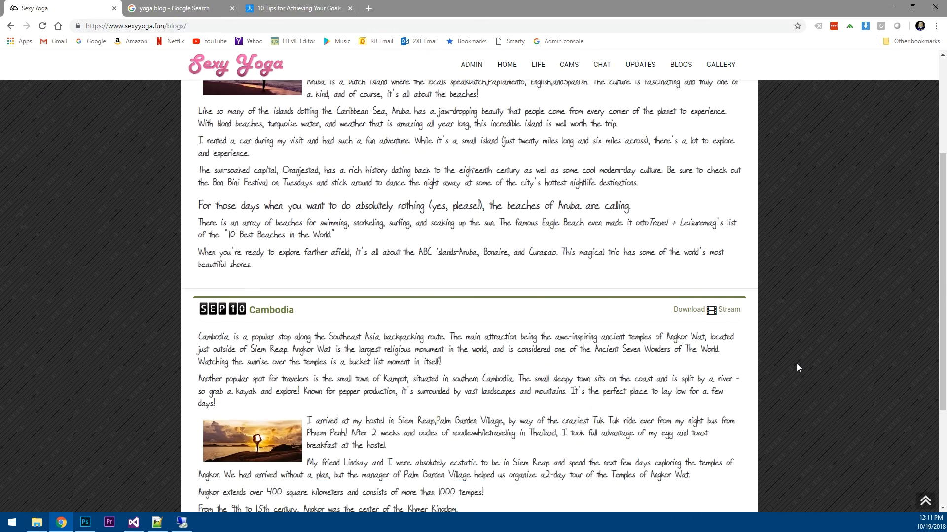
pyautogui.scroll(8, 794, 363)
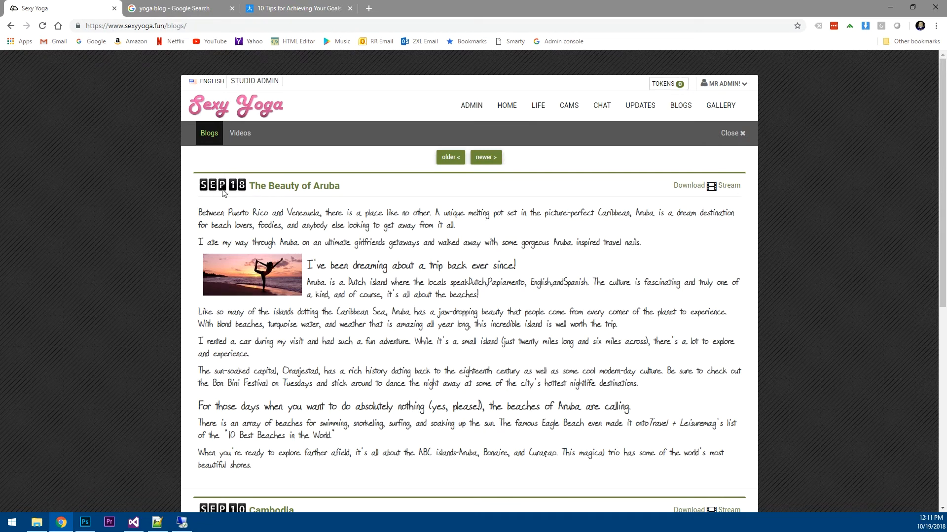
pyautogui.scroll(-7, 385, 385)
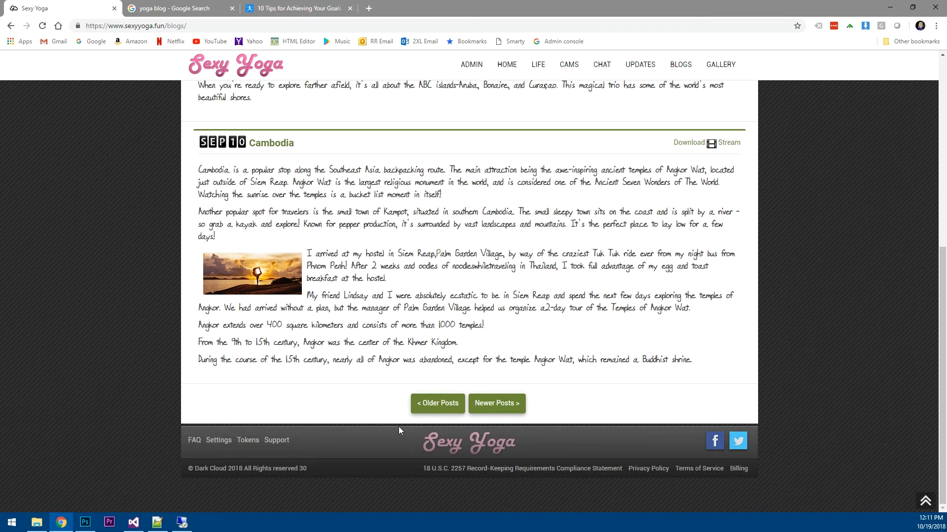
pyautogui.click(431, 407)
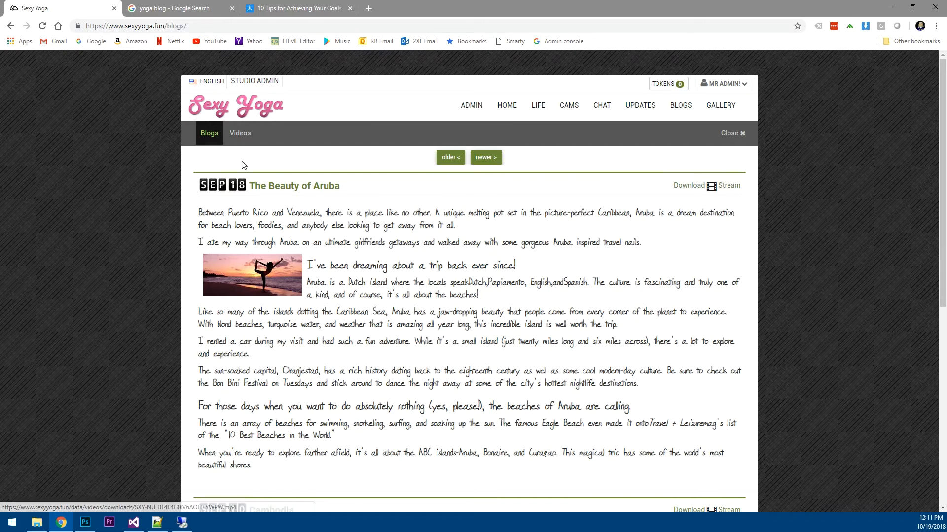
pyautogui.click(239, 140)
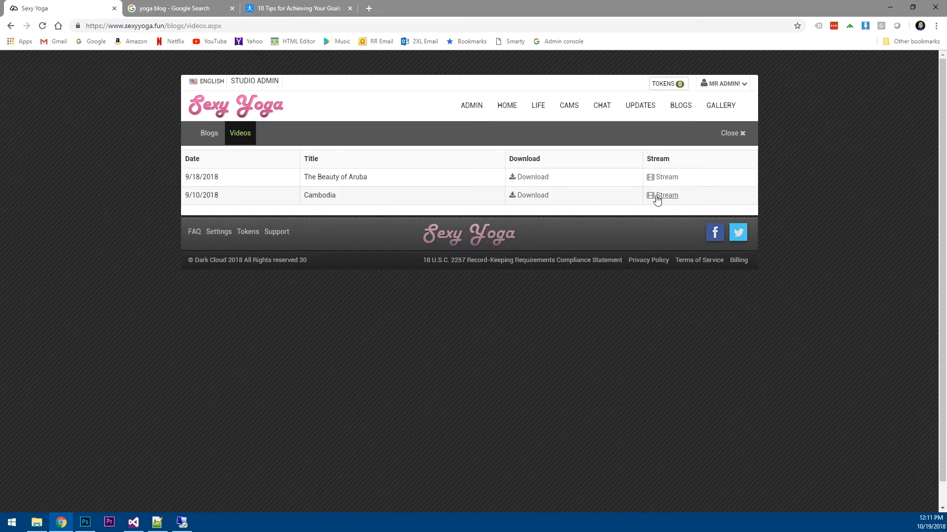
pyautogui.click(209, 139)
# - Create a new blog titled Twisty Blog from the admin dashboard's Blog Editor
pyautogui.click(469, 112)
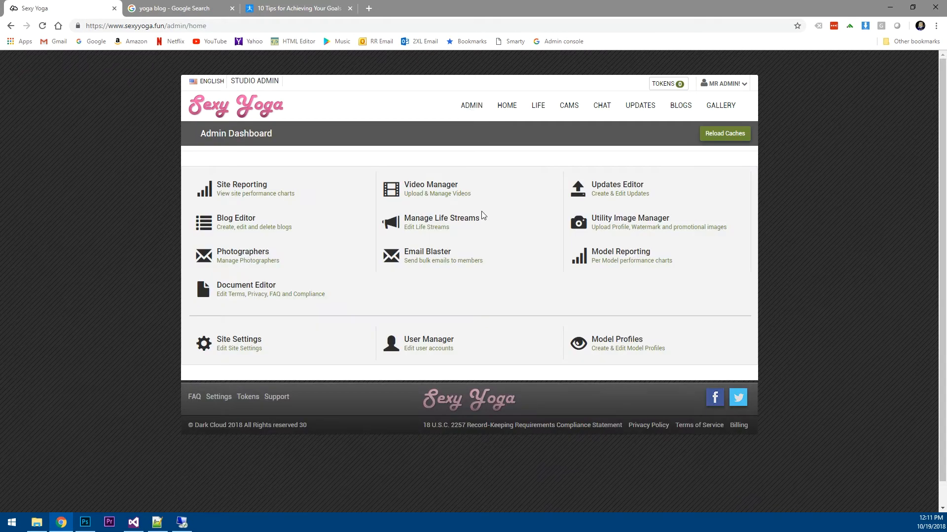
pyautogui.click(235, 222)
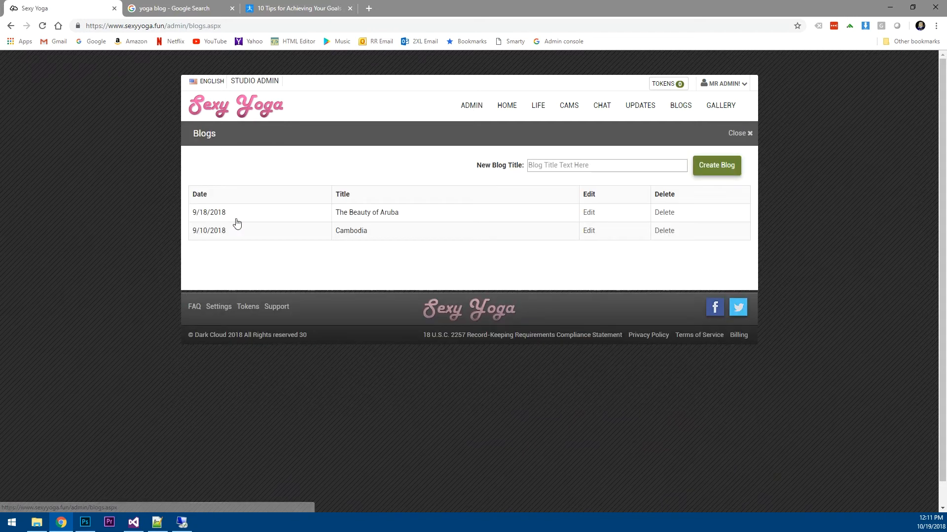
pyautogui.click(570, 166)
pyautogui.write('Twist')
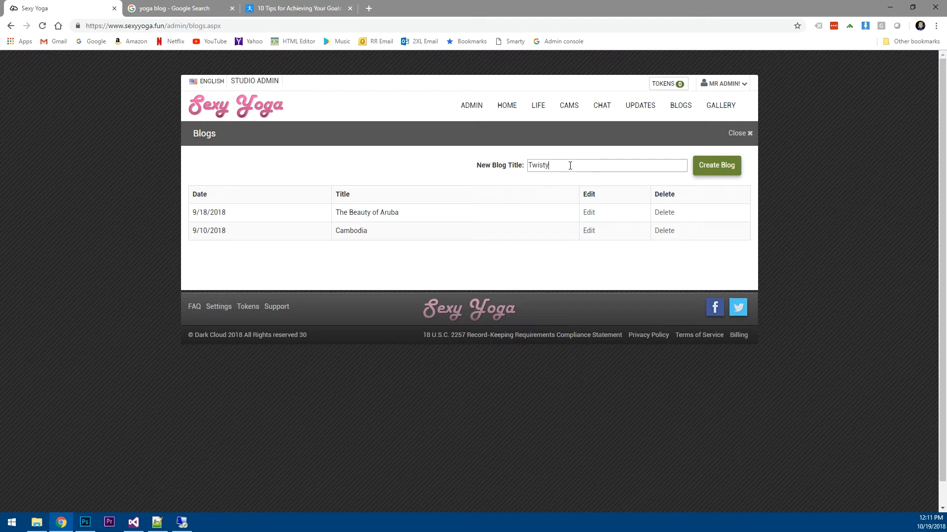
pyautogui.write('y Blog')
pyautogui.click(726, 168)
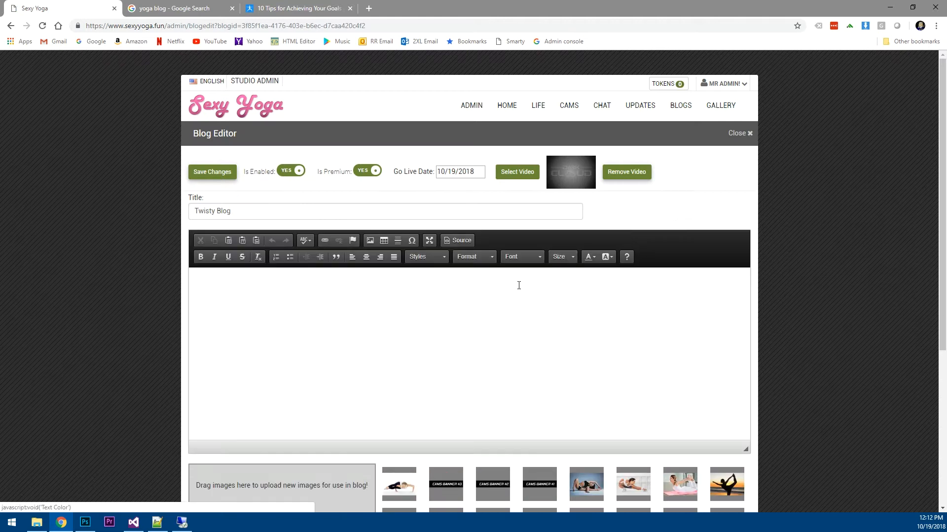
# - Paste the copied article on reaching goals into the empty blog body
pyautogui.click(233, 296)
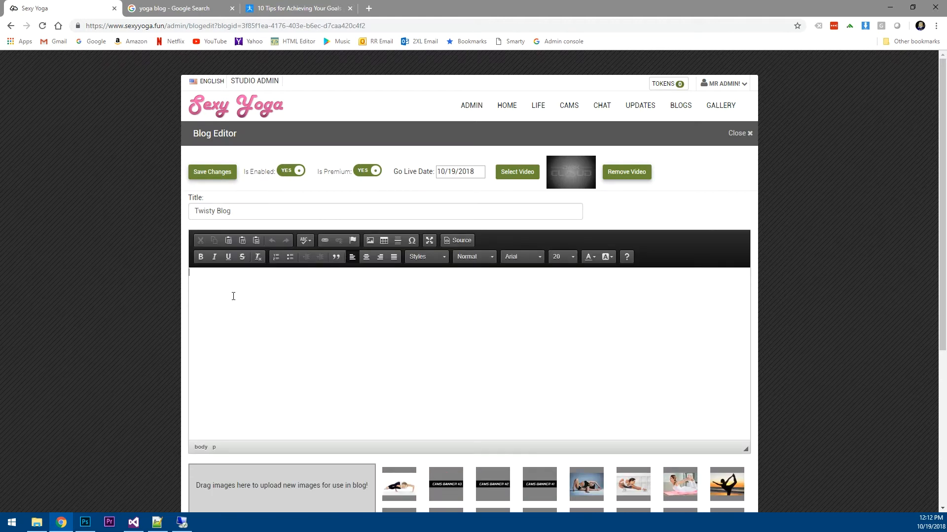
pyautogui.hotkey('ctrl', 'v')
pyautogui.scroll(15, 355, 368)
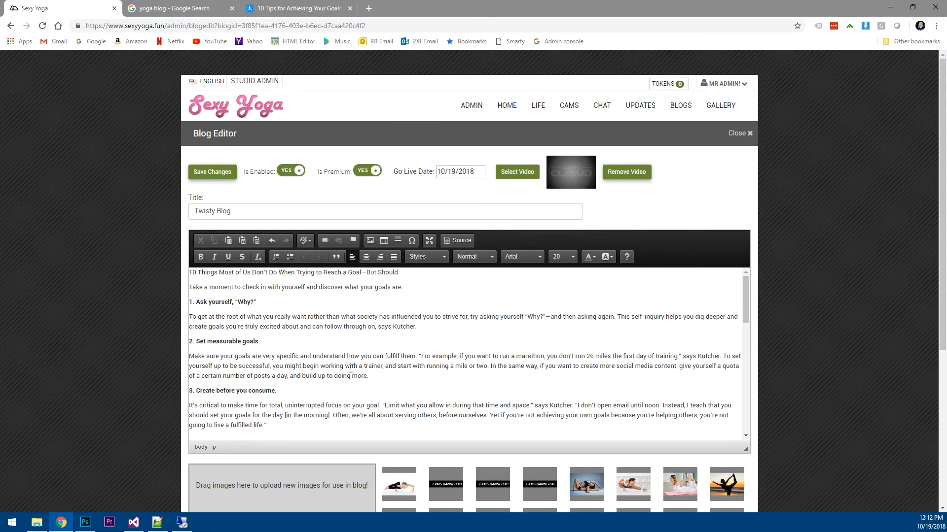
# - Examine the HTML source of the article and return to the formatted view
pyautogui.moveTo(410, 272); pyautogui.dragTo(176, 284)
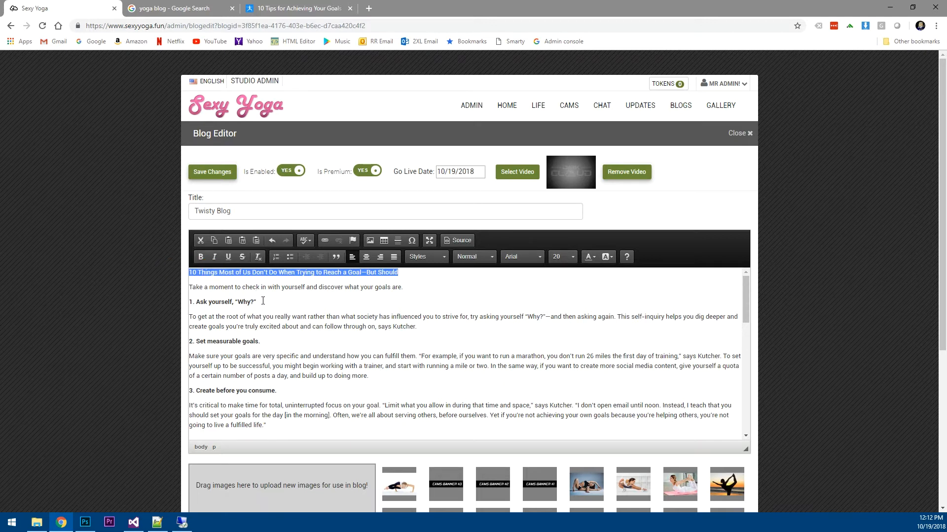
pyautogui.click(460, 240)
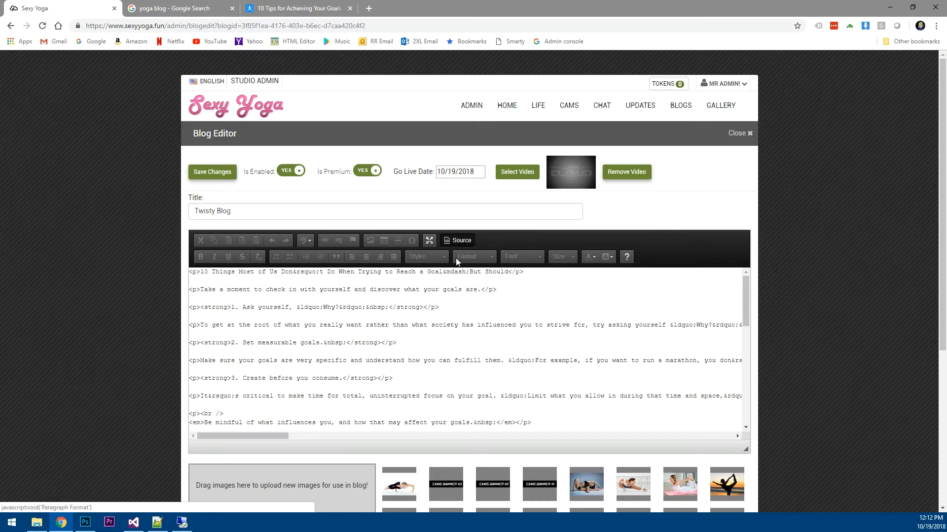
pyautogui.scroll(-6, 384, 345)
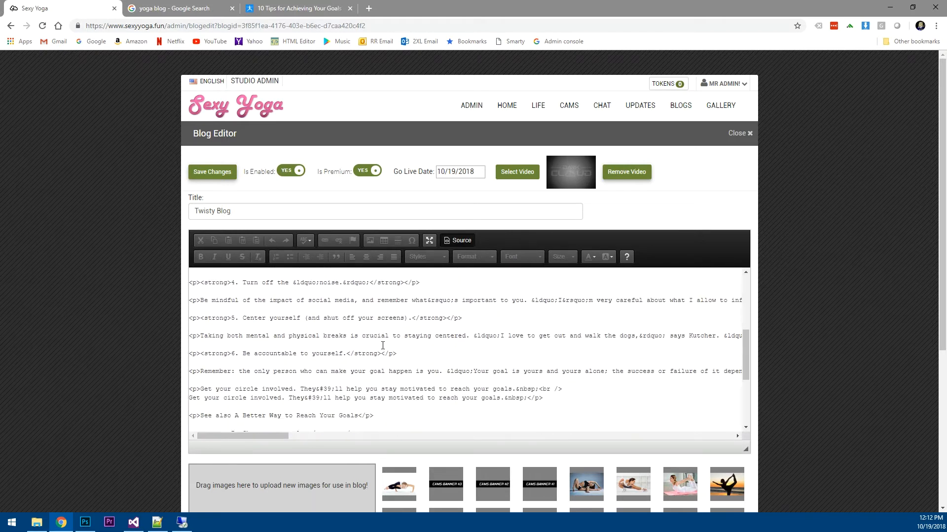
pyautogui.scroll(6, 381, 346)
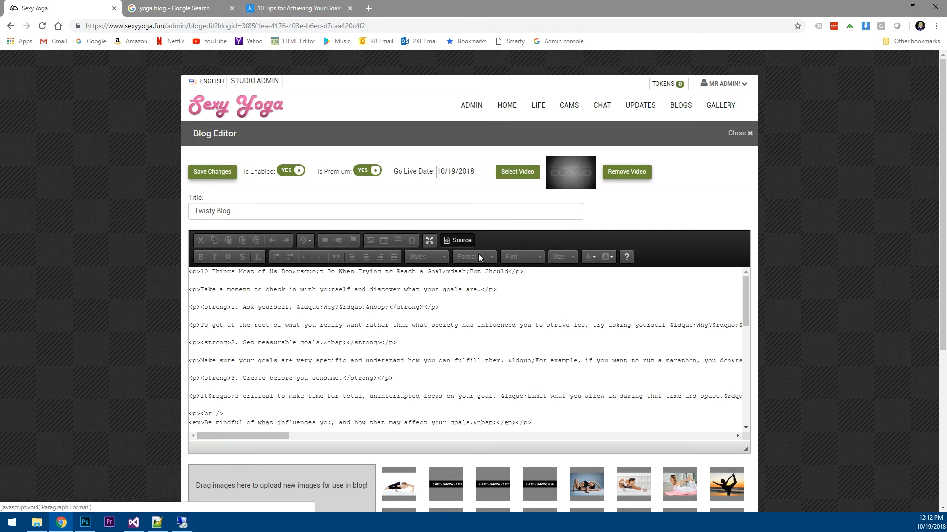
pyautogui.click(454, 241)
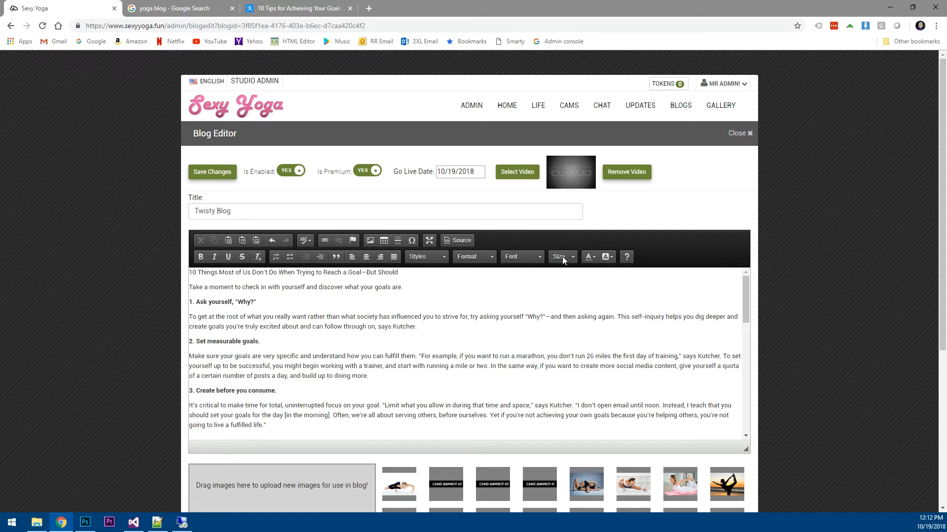
# - Make the article's opening heading "10 Things Most of Us Don't Do When Trying to Reach a Goal—But Should" bold and save the changes
pyautogui.moveTo(414, 272); pyautogui.dragTo(180, 270)
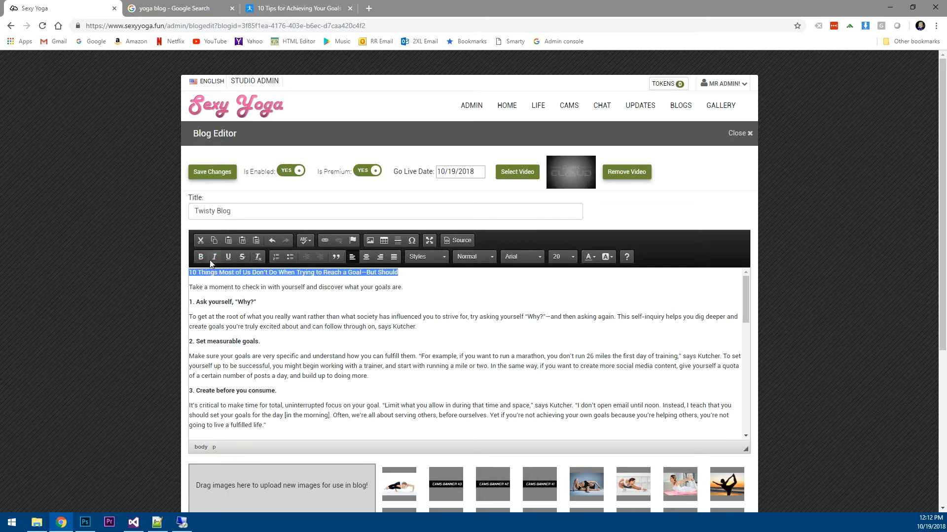
pyautogui.click(200, 257)
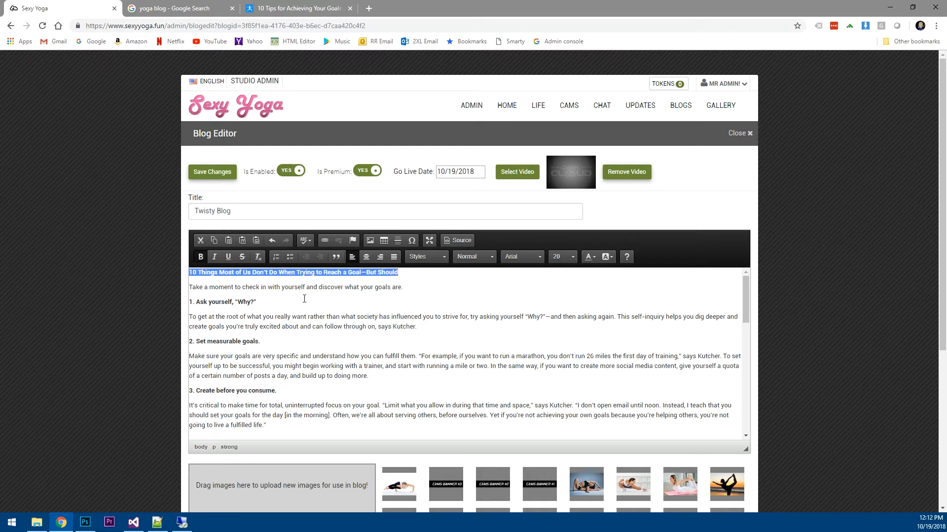
pyautogui.click(299, 294)
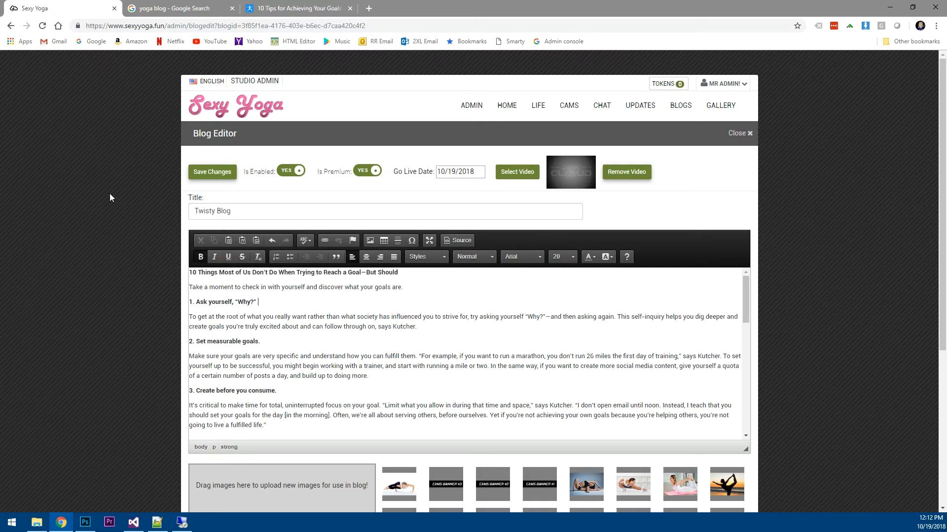
pyautogui.click(214, 174)
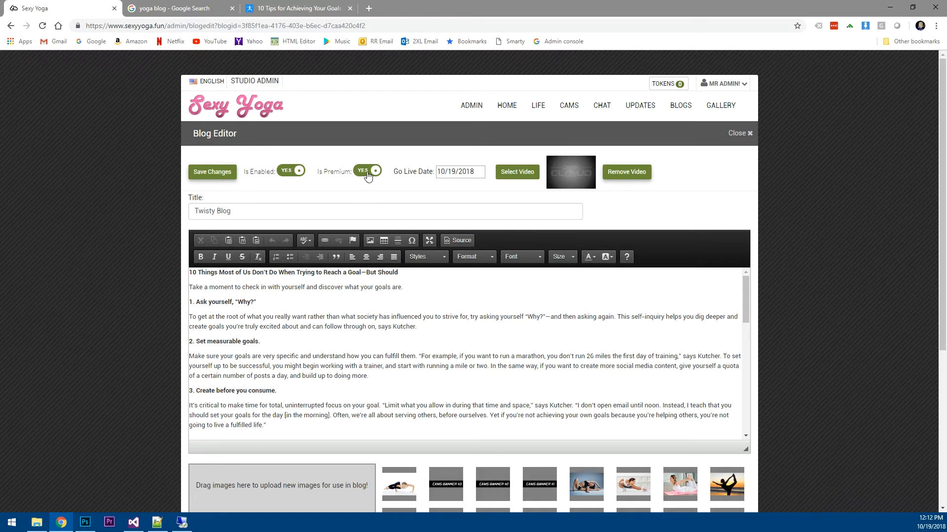
# - Set the blog's go-live date to 10/19/2018 and attach TwistyYoga.mov as its video
pyautogui.click(458, 170)
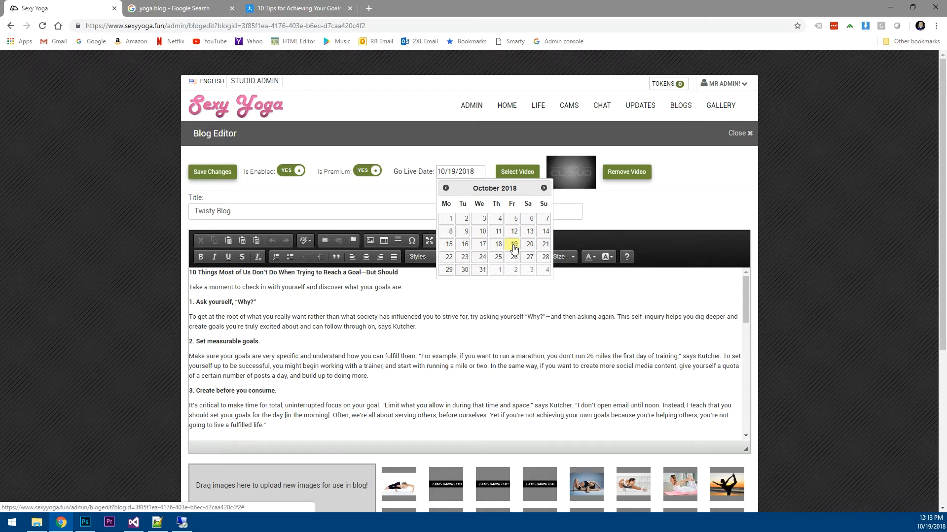
pyautogui.click(513, 246)
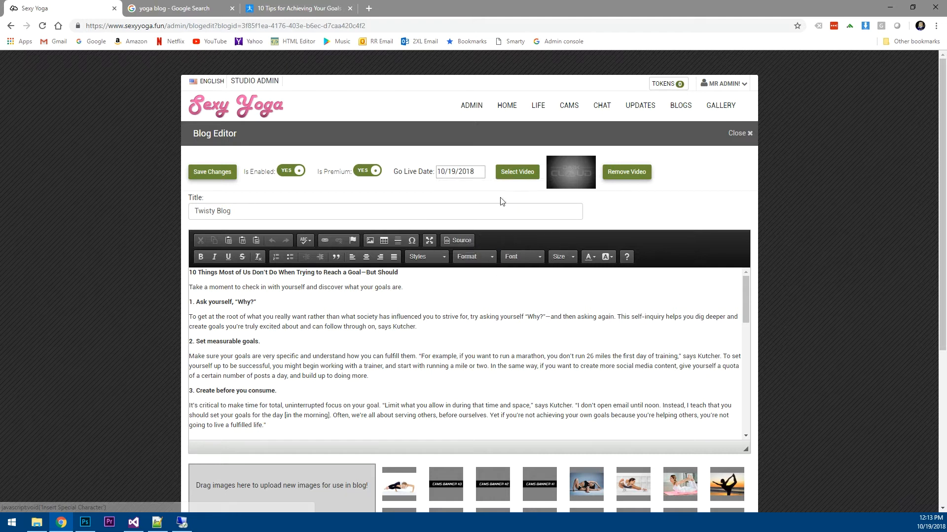
pyautogui.click(521, 173)
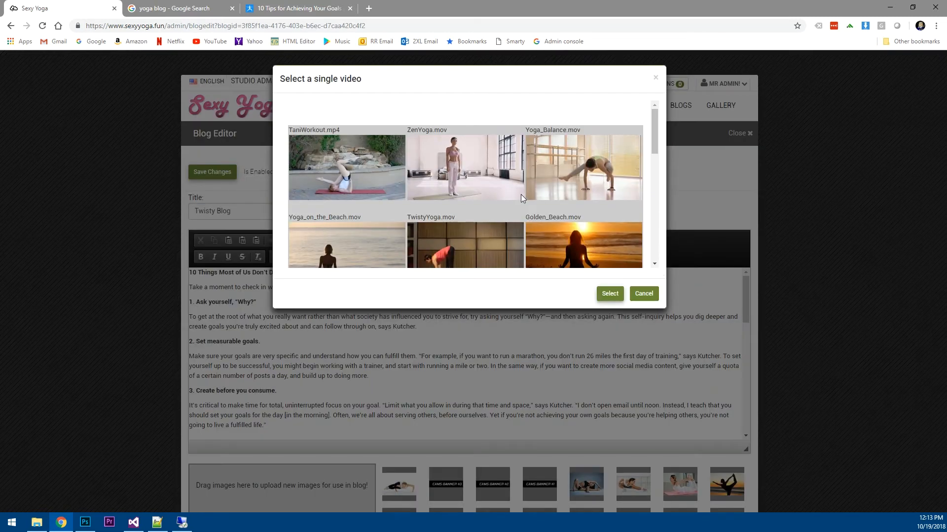
pyautogui.click(654, 265)
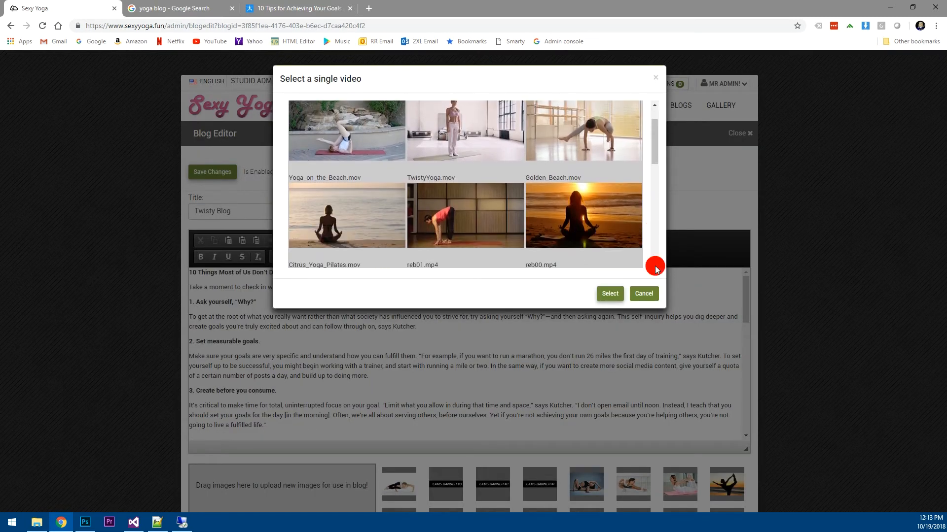
pyautogui.click(655, 265)
pyautogui.click(655, 266)
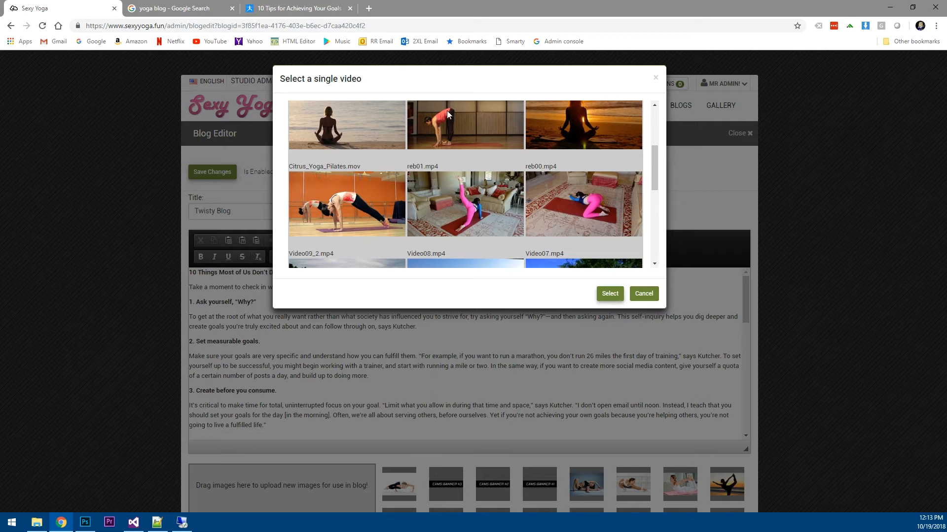
pyautogui.click(450, 130)
pyautogui.click(608, 294)
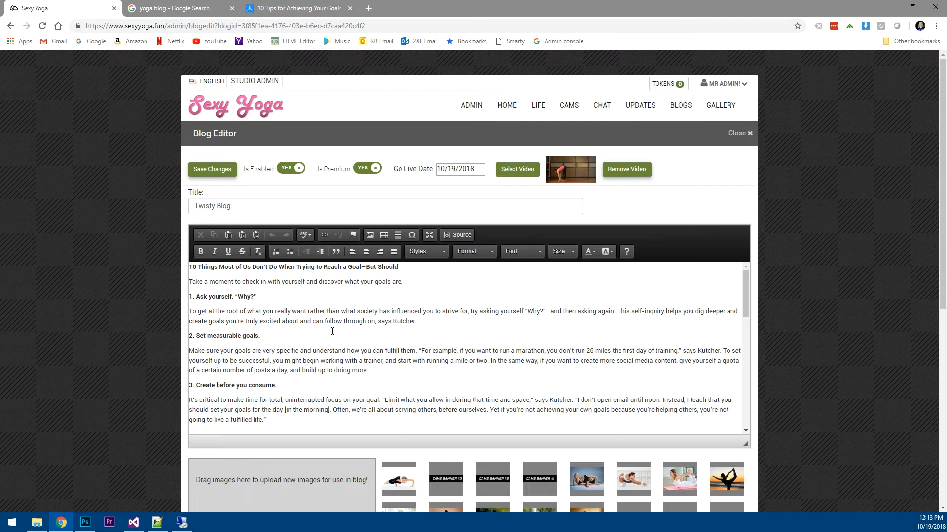
# - Add an empty paragraph below the "Take a moment to check in with yourself" sentence
pyautogui.click(410, 284)
pyautogui.press('Return')
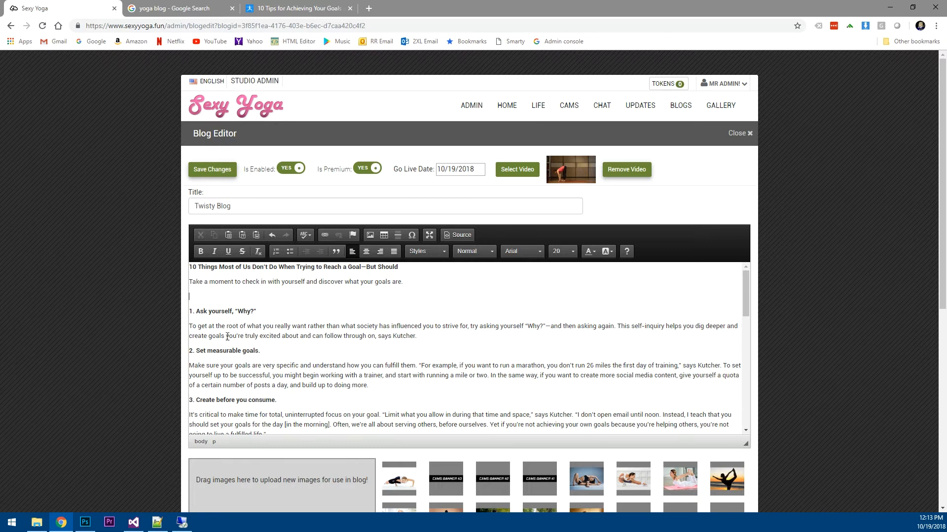
# - Switch to File Explorer, look through the yoga pictures in E:\SexyYoga\Images, and return to the blog editor
pyautogui.scroll(-4, 344, 454)
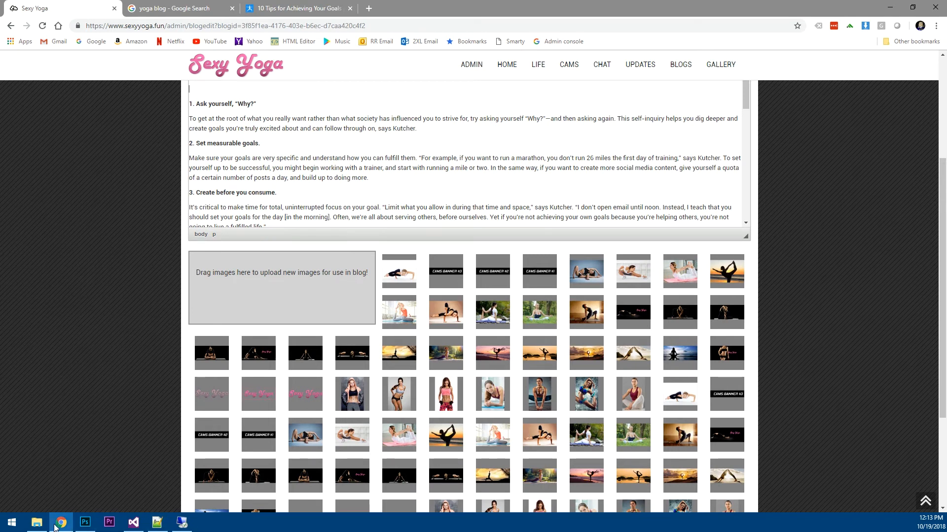
pyautogui.click(37, 524)
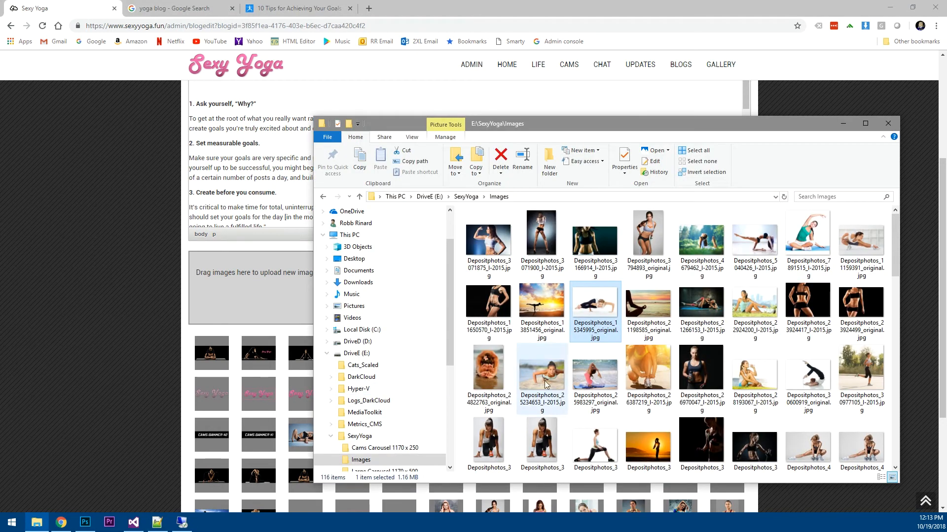
pyautogui.moveTo(646, 303)
pyautogui.mouseDown()
pyautogui.moveTo(401, 258)
pyautogui.moveTo(281, 301)
pyautogui.moveTo(626, 290)
pyautogui.moveTo(644, 308)
pyautogui.mouseUp()
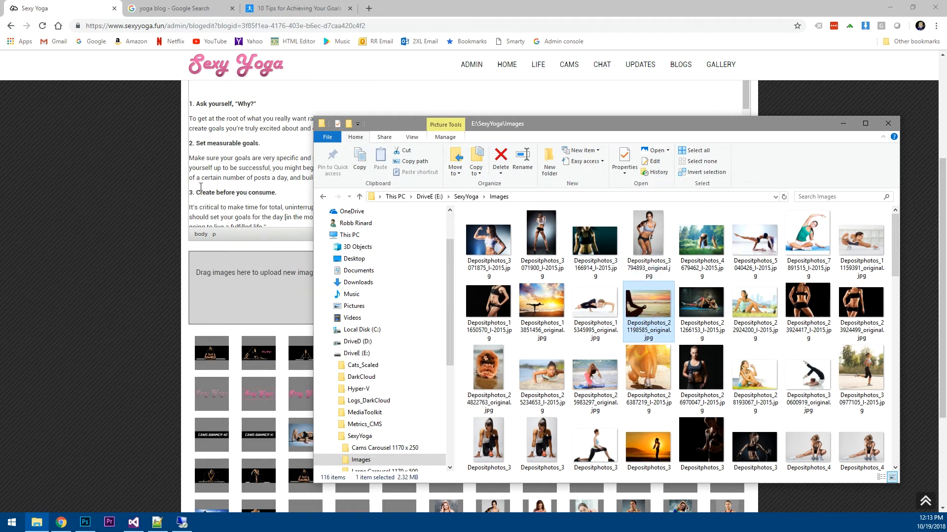
pyautogui.click(84, 221)
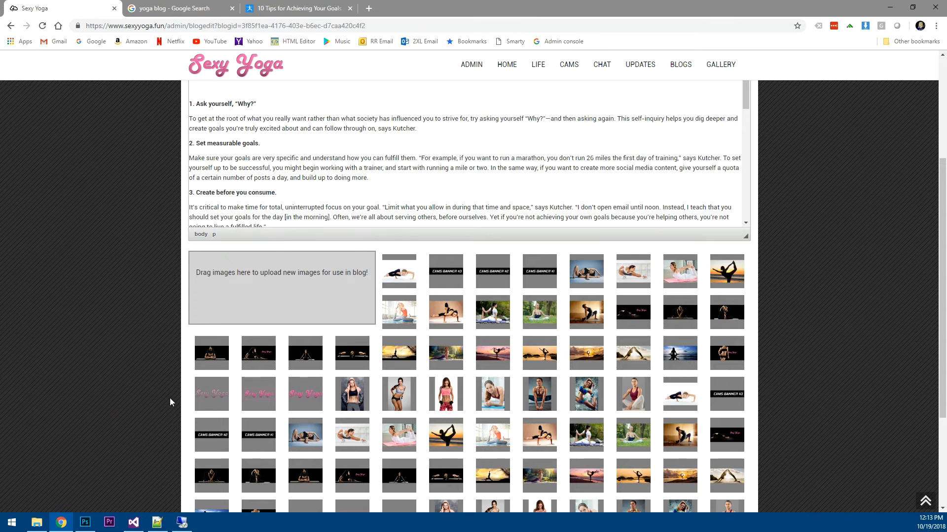
pyautogui.scroll(2, 170, 397)
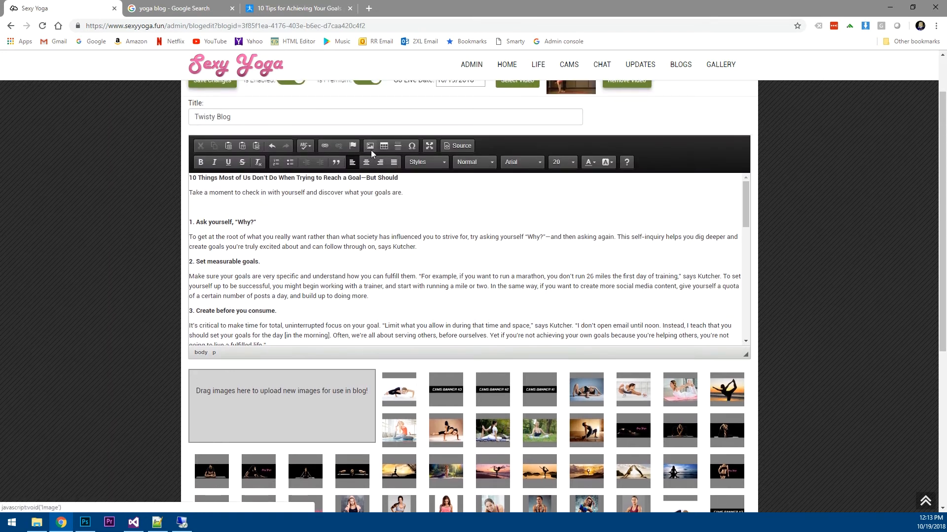
pyautogui.click(371, 147)
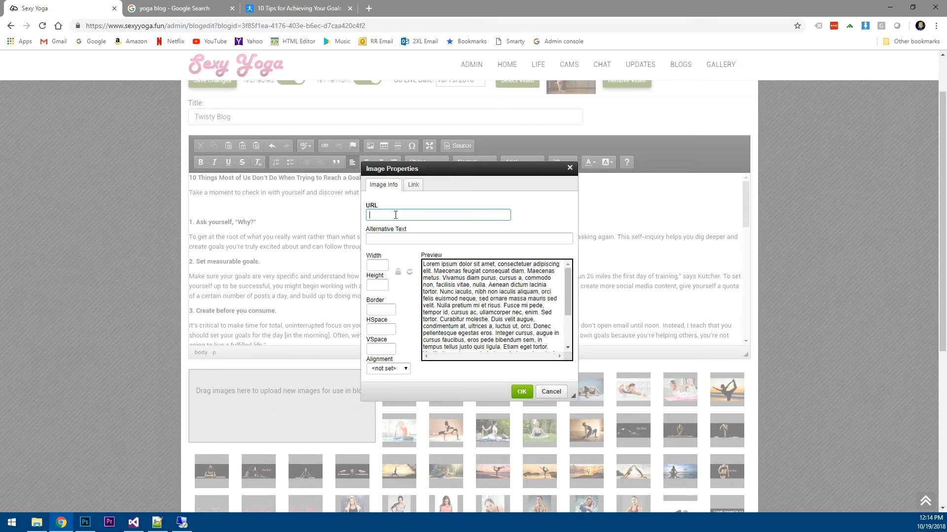
pyautogui.click(551, 392)
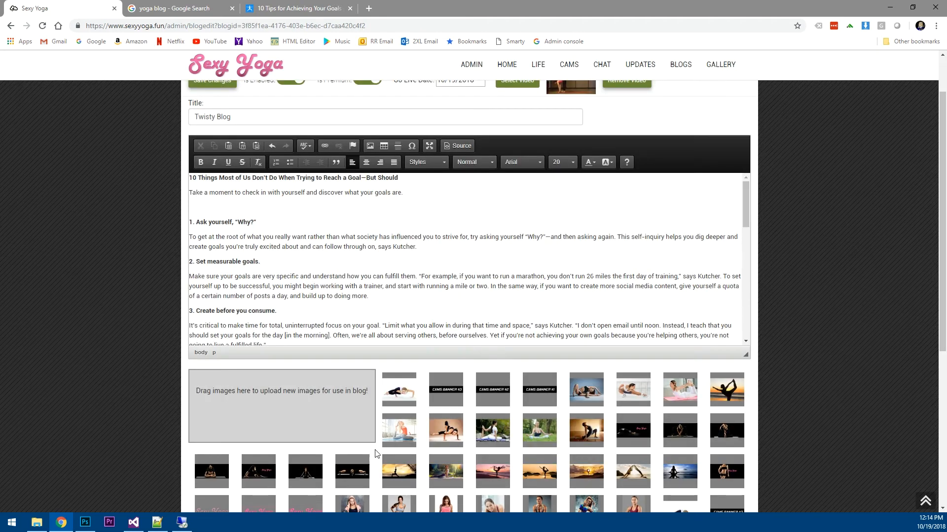
# - Copy the link of the uploaded arm-balance picture and use /data/images/thumbs/depositphotos_15345995_original.jpg as the URL of a new image in the article
pyautogui.click(399, 395)
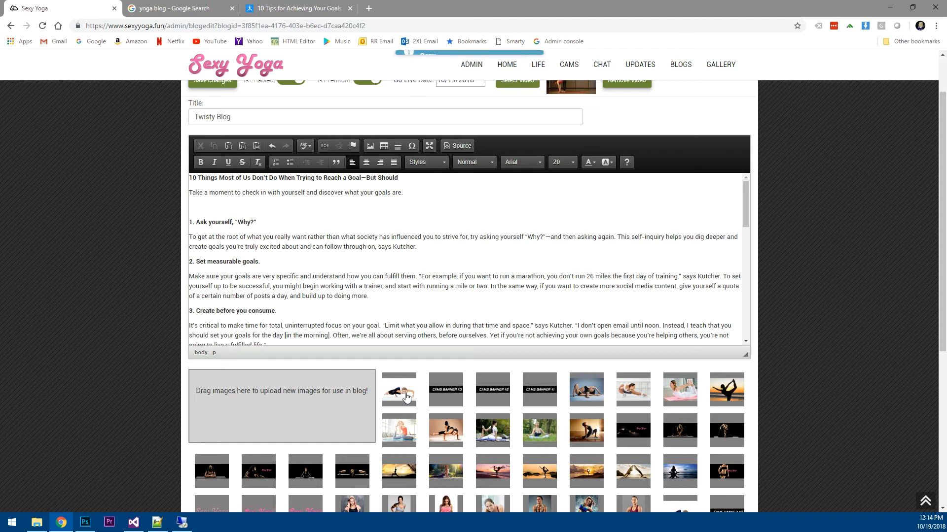
pyautogui.click(369, 146)
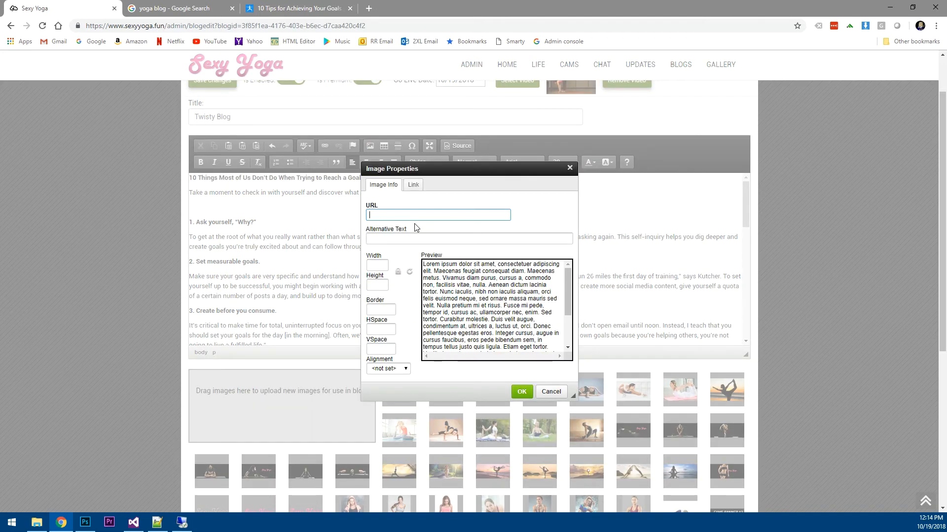
pyautogui.hotkey('ctrl', 'v')
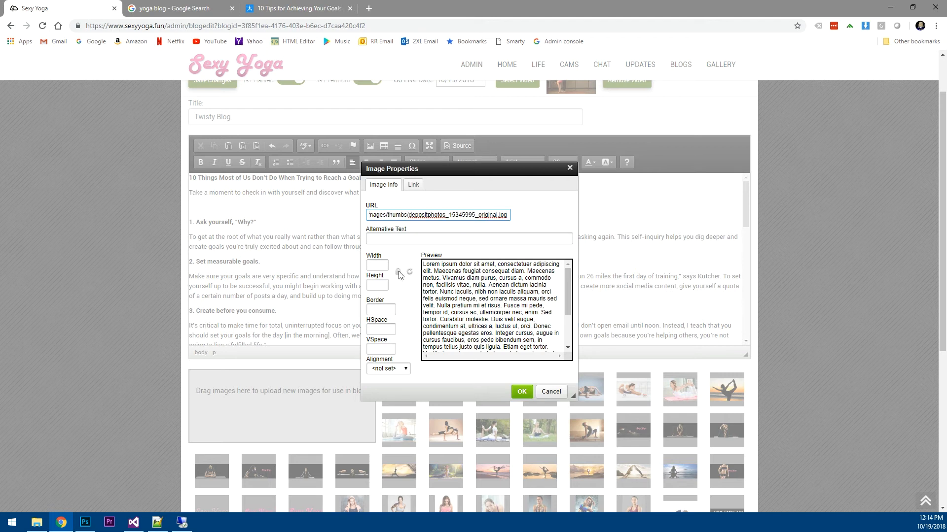
pyautogui.press('Tab')
pyautogui.press('Tab')
pyautogui.press('Tab')
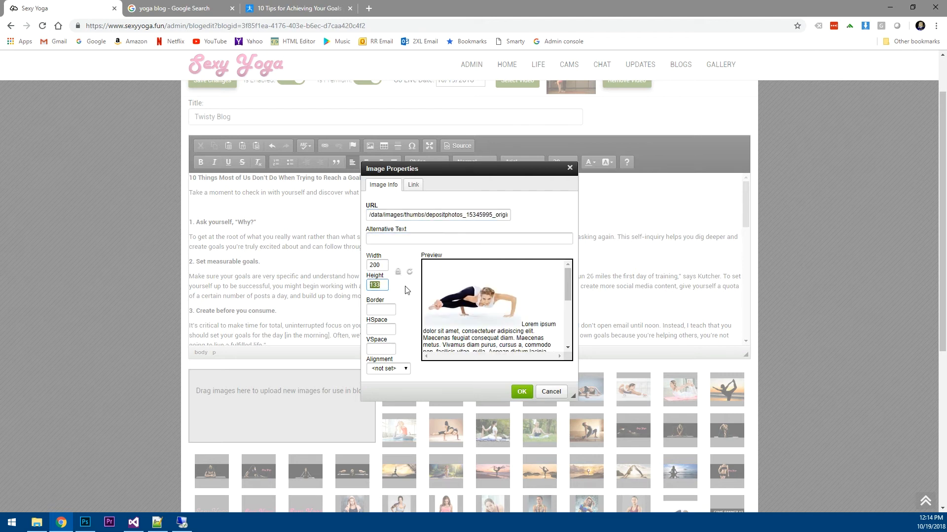
pyautogui.press('Tab')
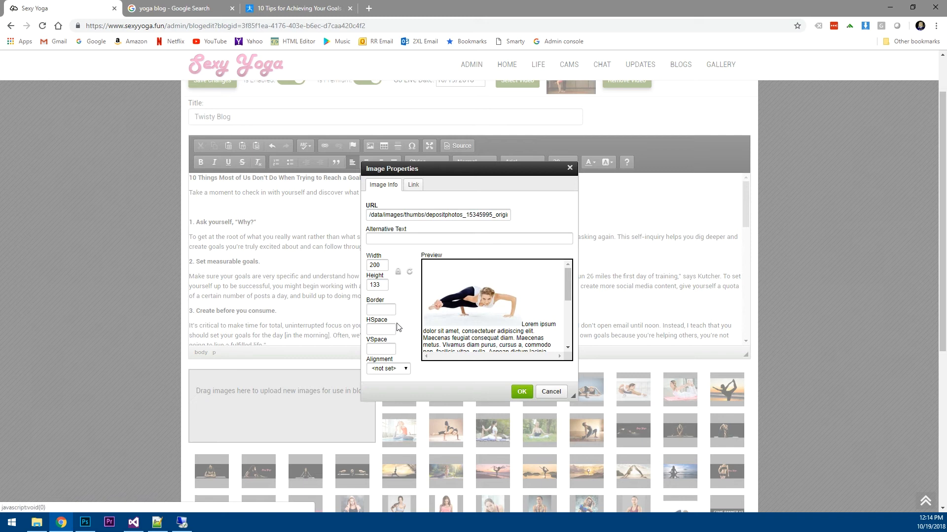
# - Give the image HSpace 10, VSpace 10 and Left alignment, and insert it into the article
pyautogui.click(393, 329)
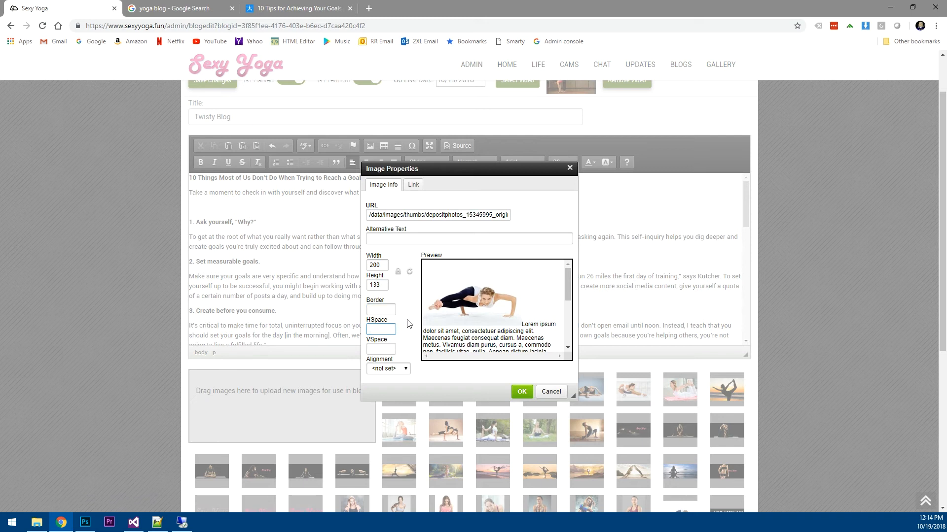
pyautogui.write('10')
pyautogui.press('Tab')
pyautogui.write('10')
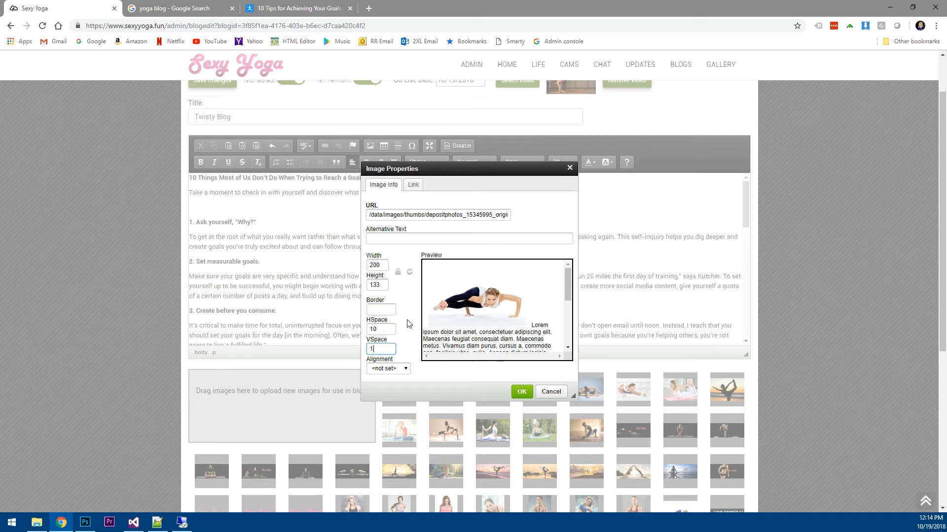
pyautogui.click(387, 370)
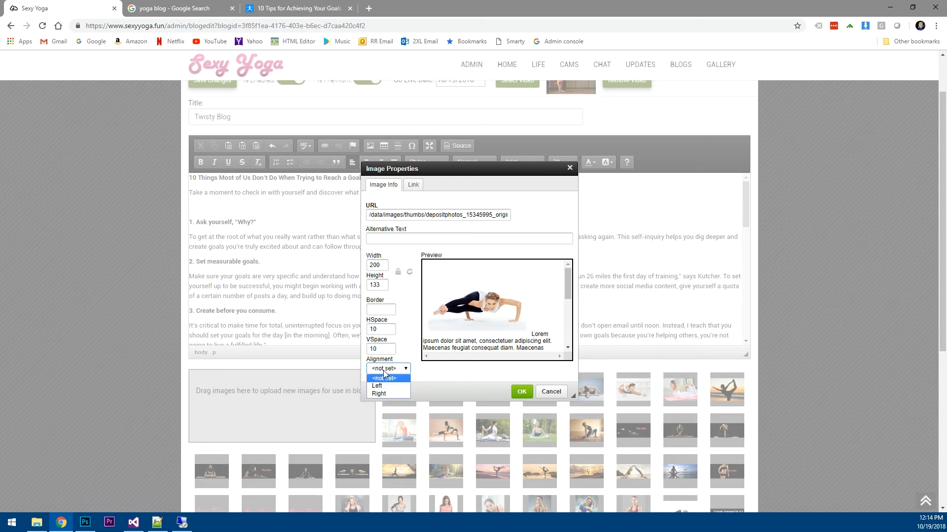
pyautogui.click(386, 385)
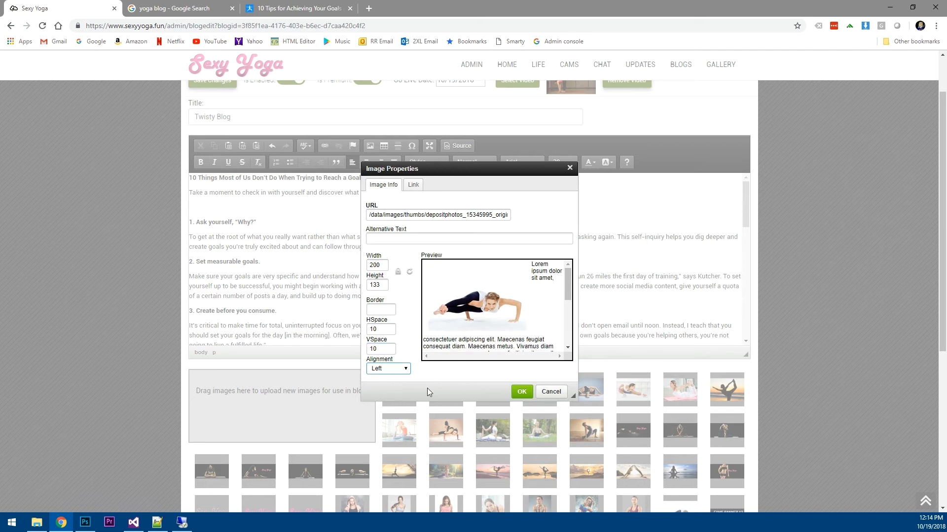
pyautogui.click(524, 394)
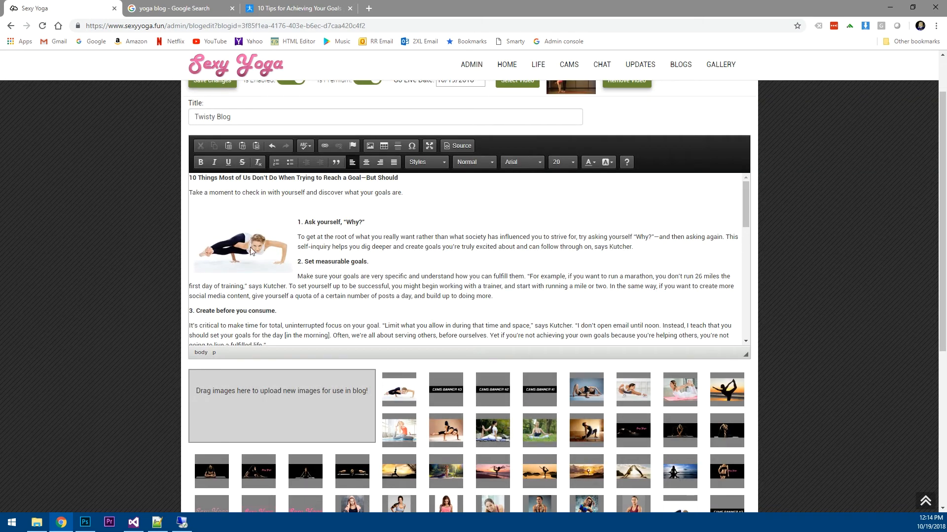
# - Review the article text from start to end and save the changes to the Twisty Blog entry
pyautogui.scroll(2, 404, 275)
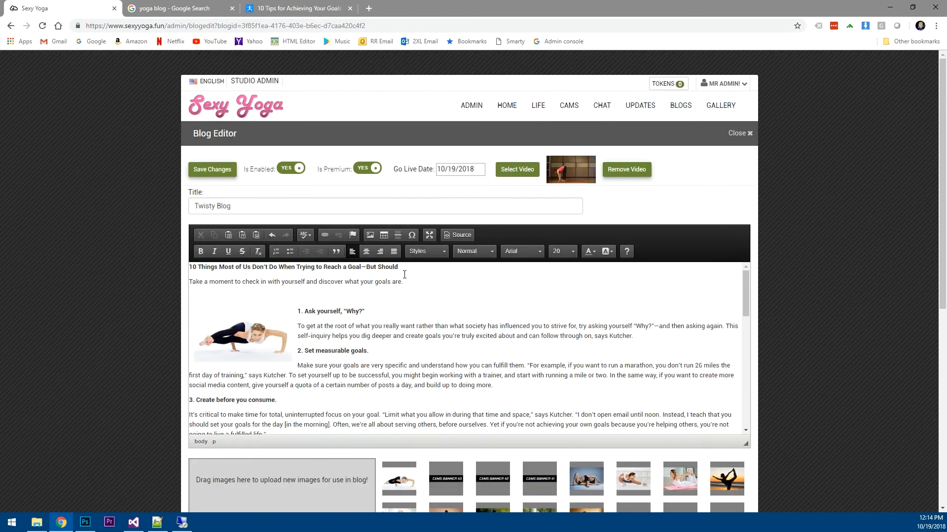
pyautogui.scroll(-6, 403, 314)
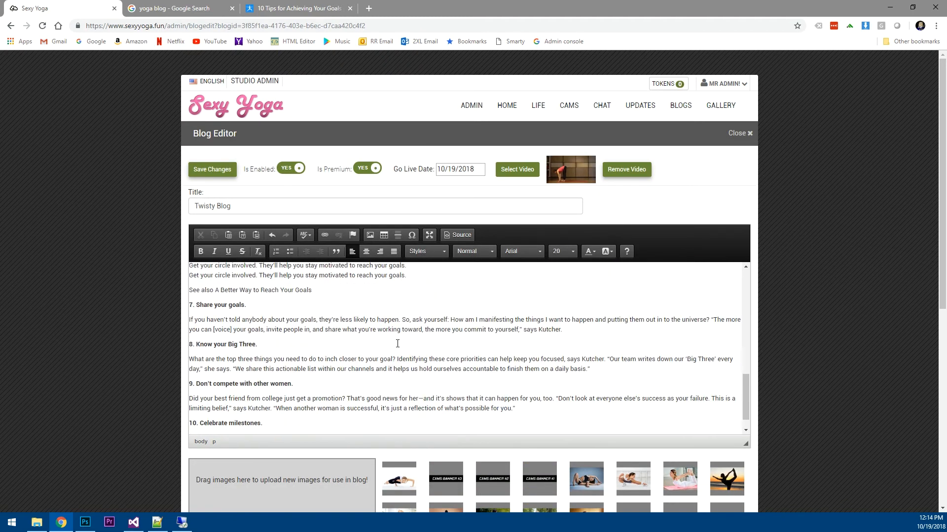
pyautogui.scroll(6, 397, 344)
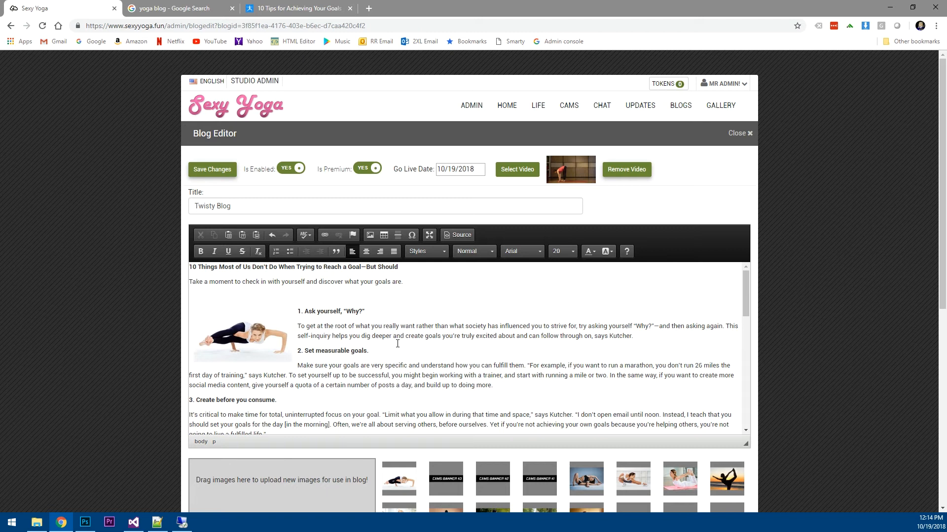
pyautogui.click(211, 173)
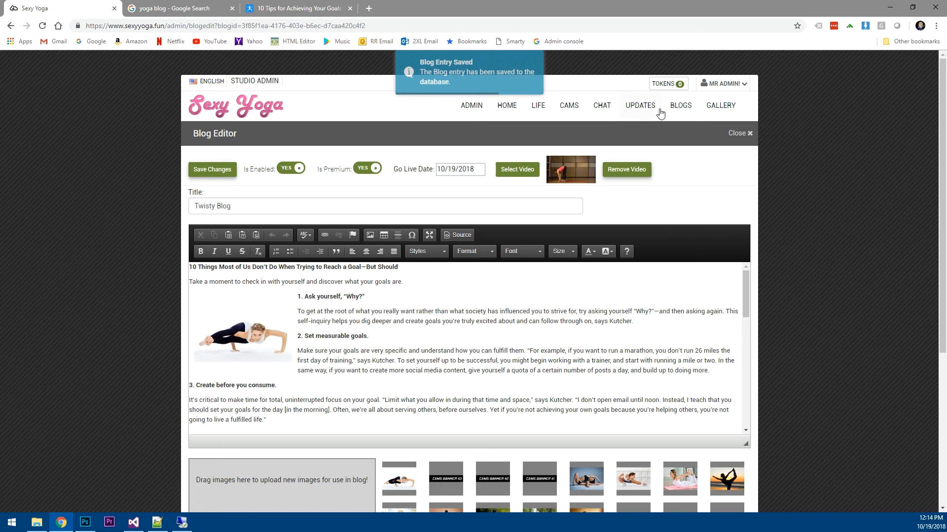
# - Open the site's public Blogs page and look through the published Twisty Blog post
pyautogui.click(678, 104)
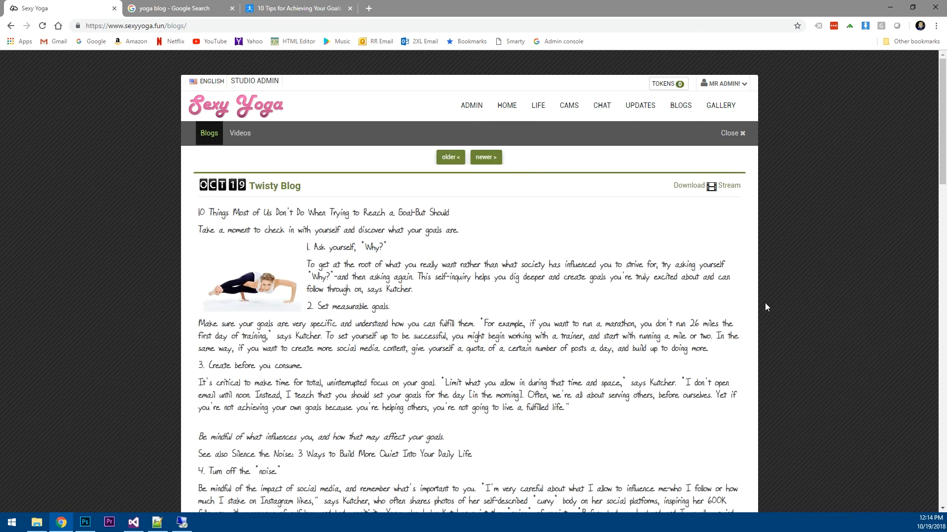
pyautogui.scroll(-8, 478, 368)
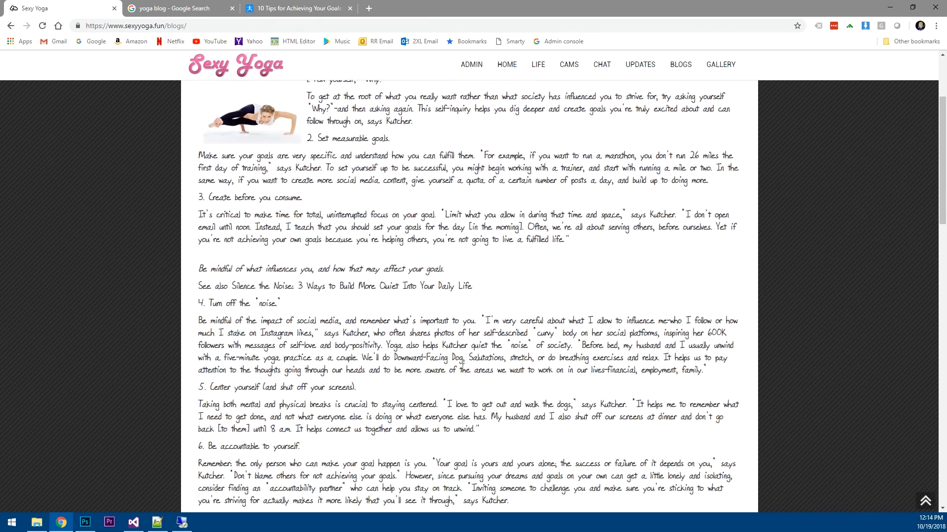
pyautogui.scroll(-2, 461, 367)
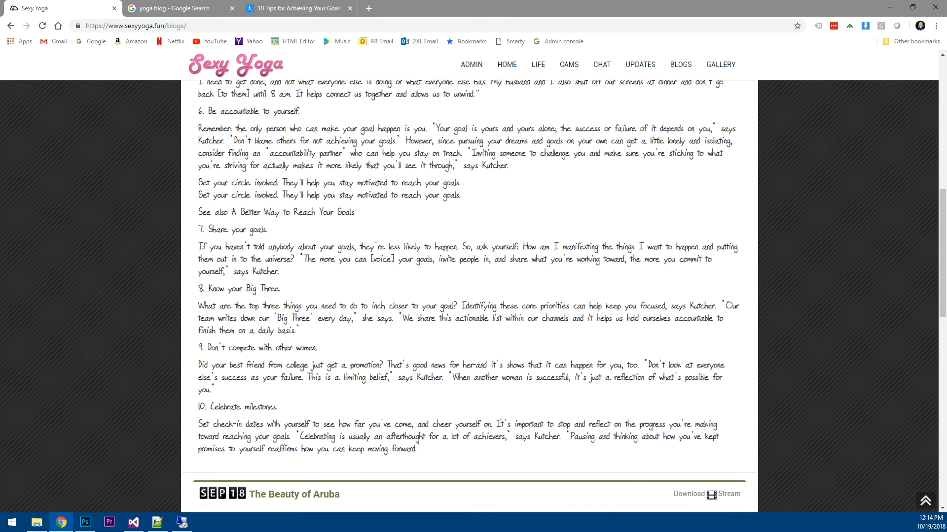
pyautogui.scroll(12, 457, 369)
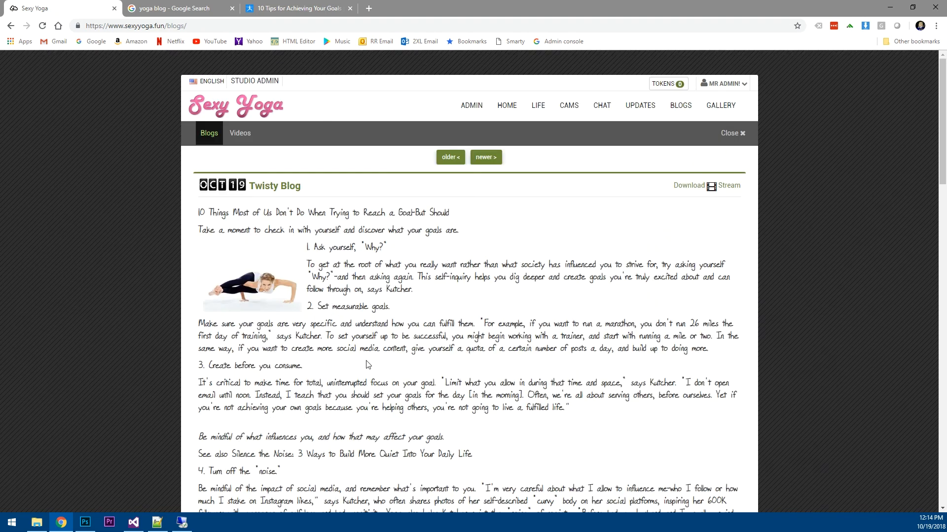
# - View the arm-balance image in the Twisty Blog post at full size and close the enlarged view
pyautogui.click(244, 289)
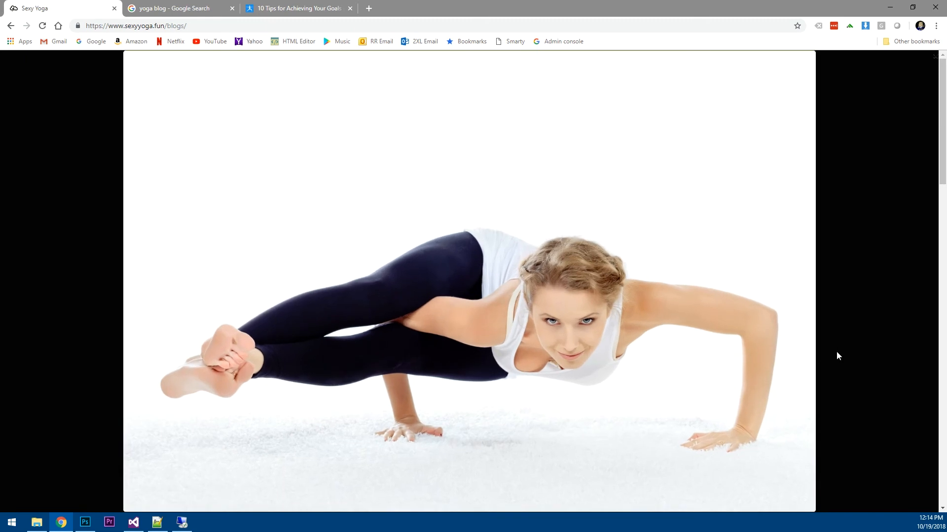
pyautogui.click(797, 341)
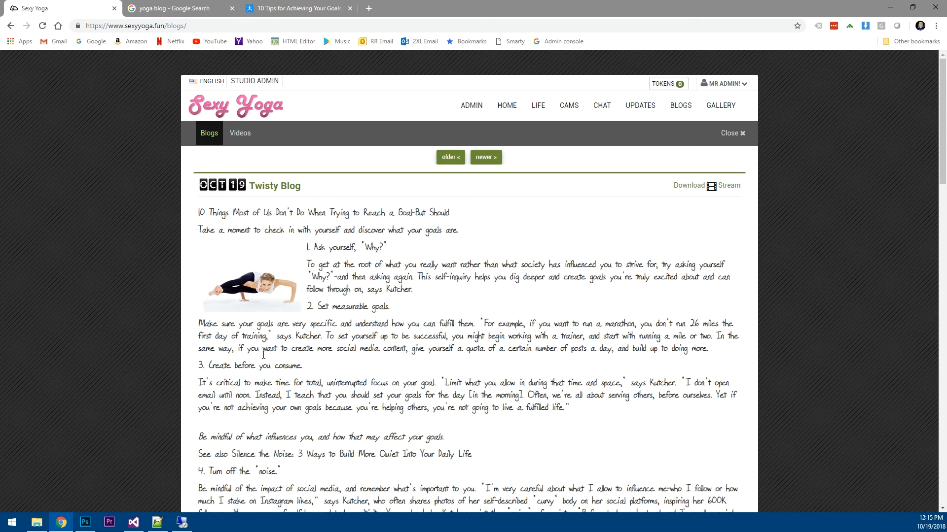
pyautogui.click(257, 277)
pyautogui.click(834, 346)
# - Stream the video attached to Twisty Blog, and return to the Blogs page
pyautogui.click(729, 186)
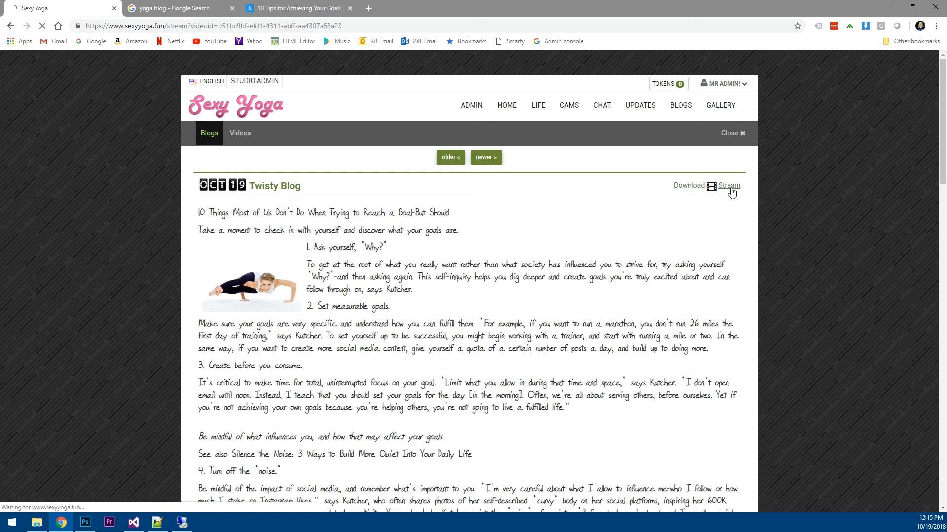
pyautogui.click(208, 138)
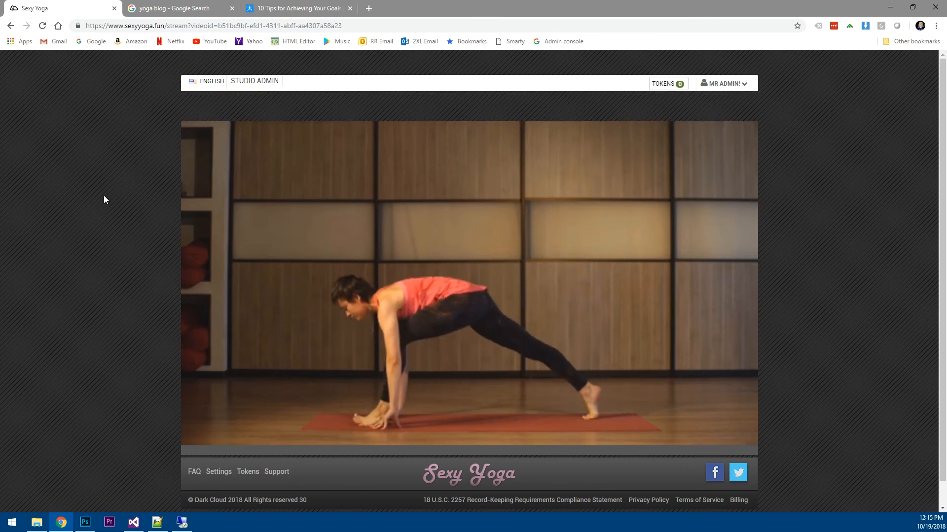
pyautogui.click(12, 27)
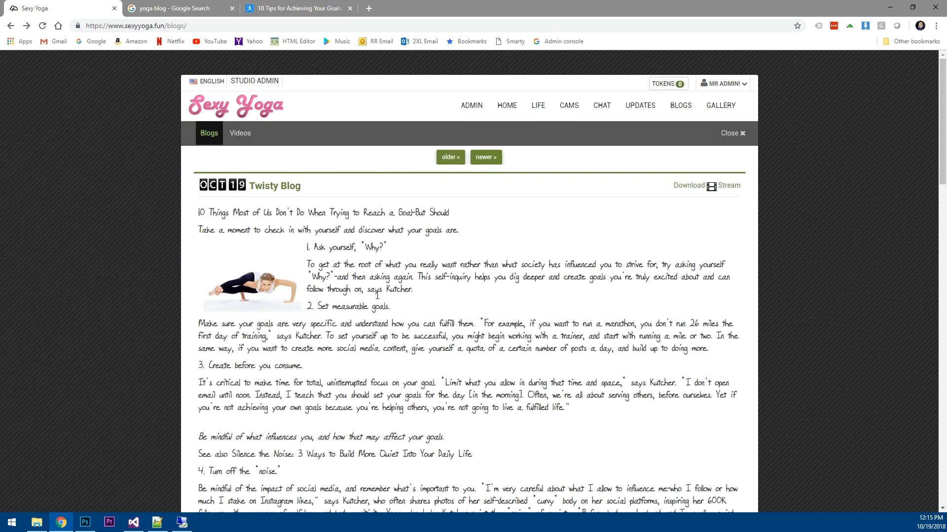
pyautogui.click(684, 109)
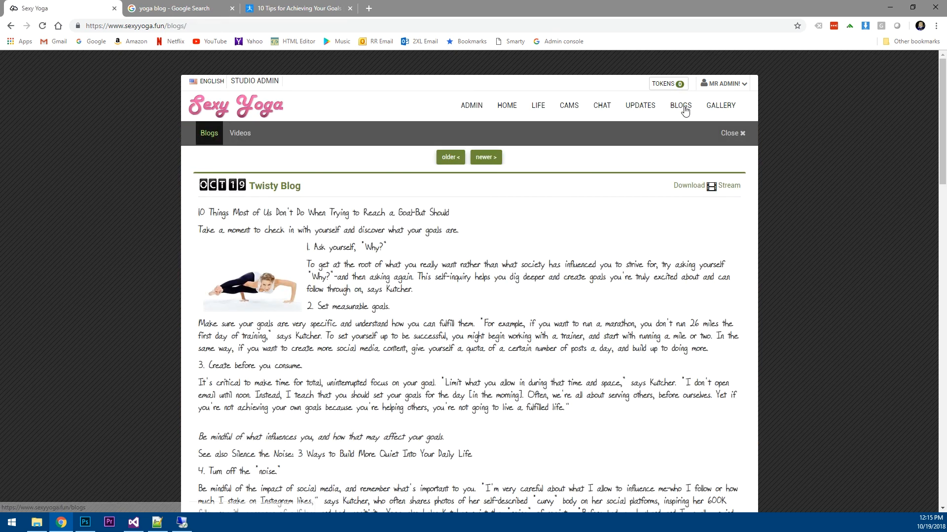